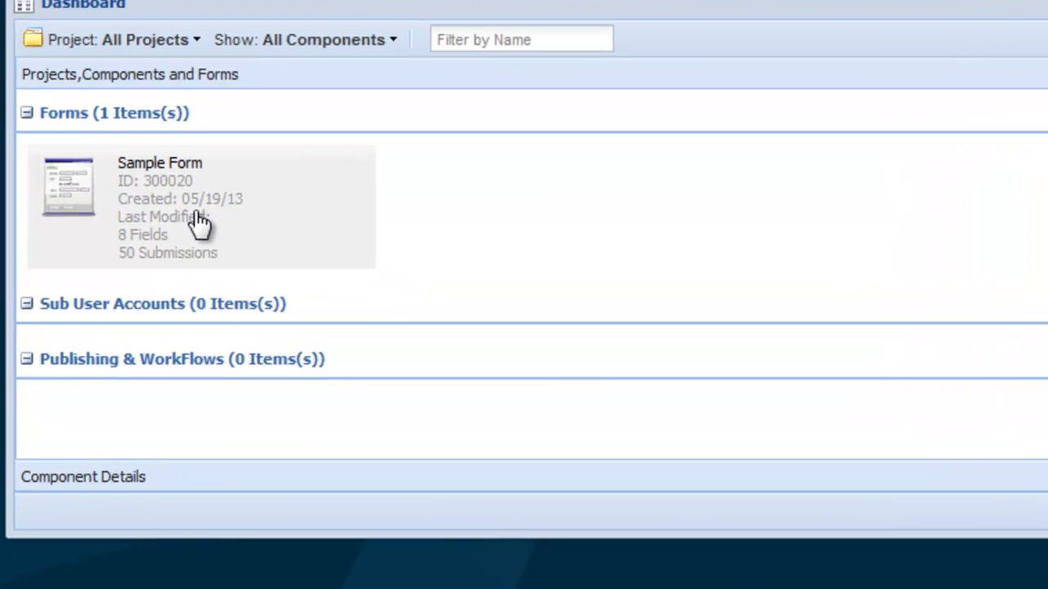
Open the Sample Form card from the DashBoard in the Form Designer.
{"action": "right_click", "coordinate": [199, 221]}
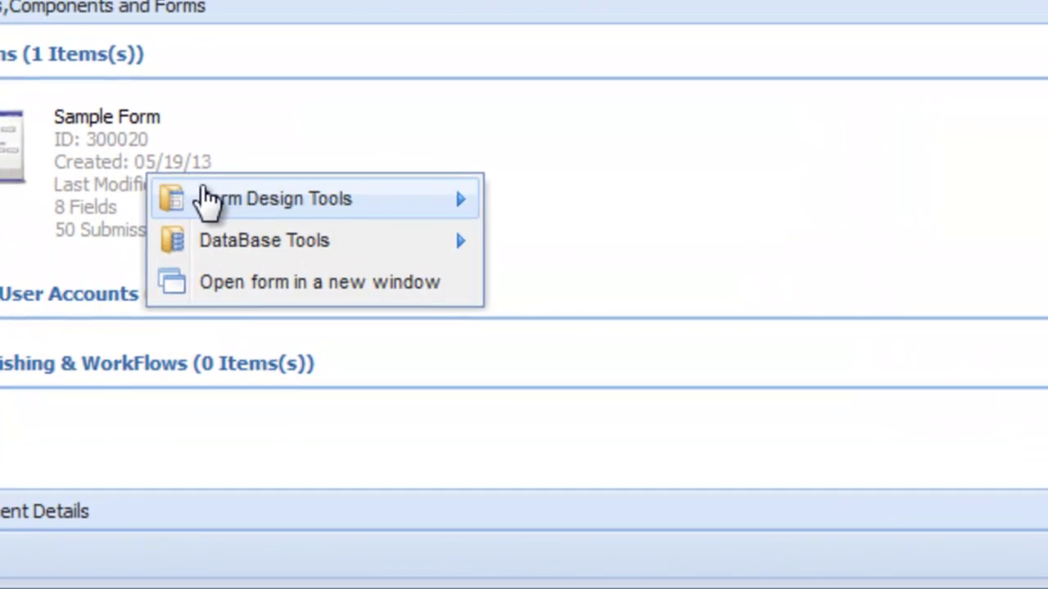
{"action": "mouse_move", "coordinate": [270, 228]}
{"action": "left_click", "coordinate": [567, 211]}
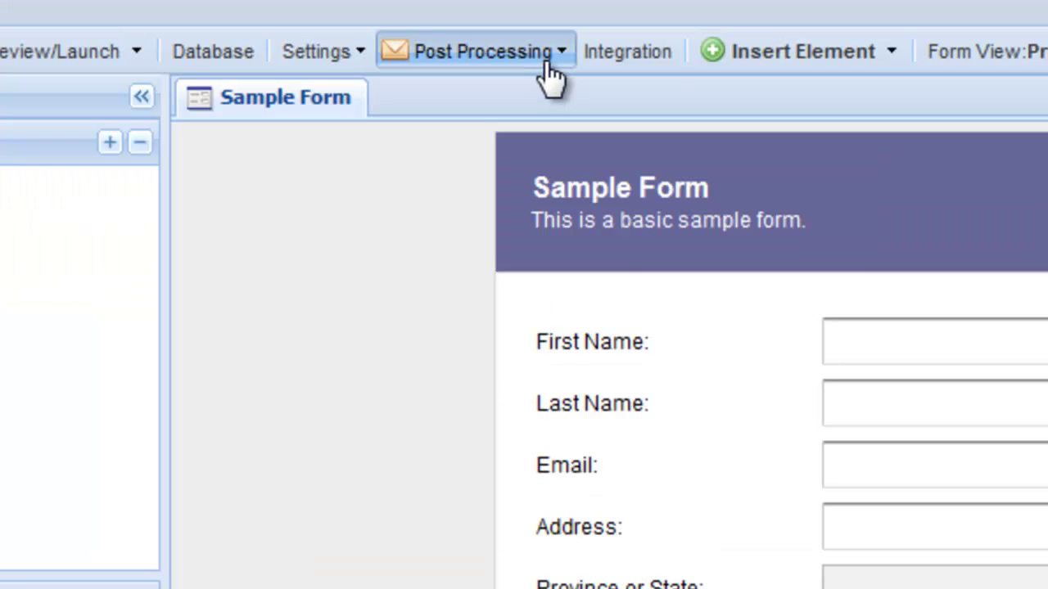
Create a new PDF Generation template of type Dynamic PDF Document.
{"action": "left_click", "coordinate": [421, 38]}
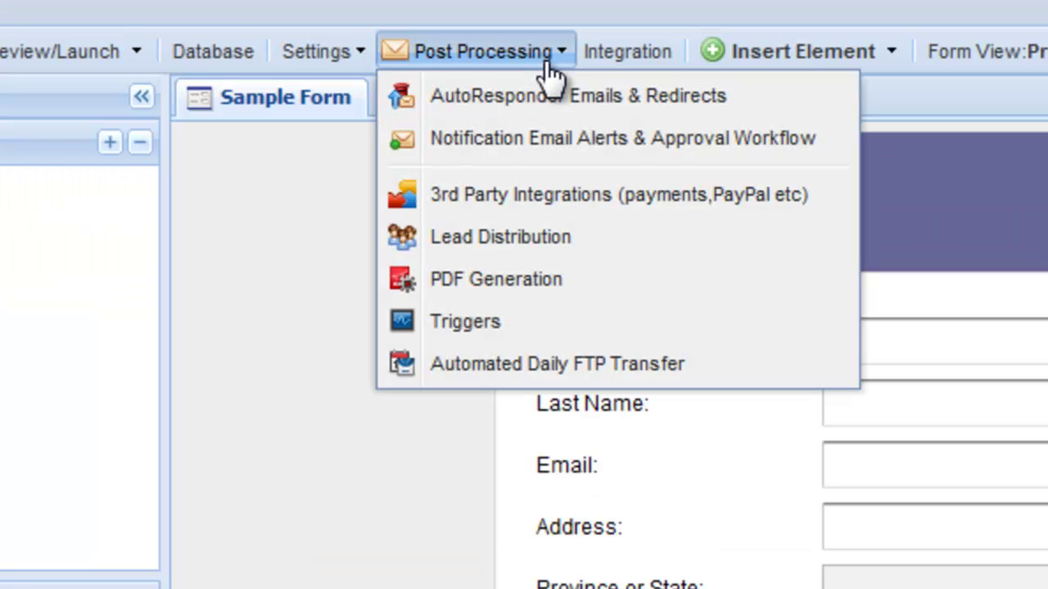
{"action": "left_click", "coordinate": [520, 281]}
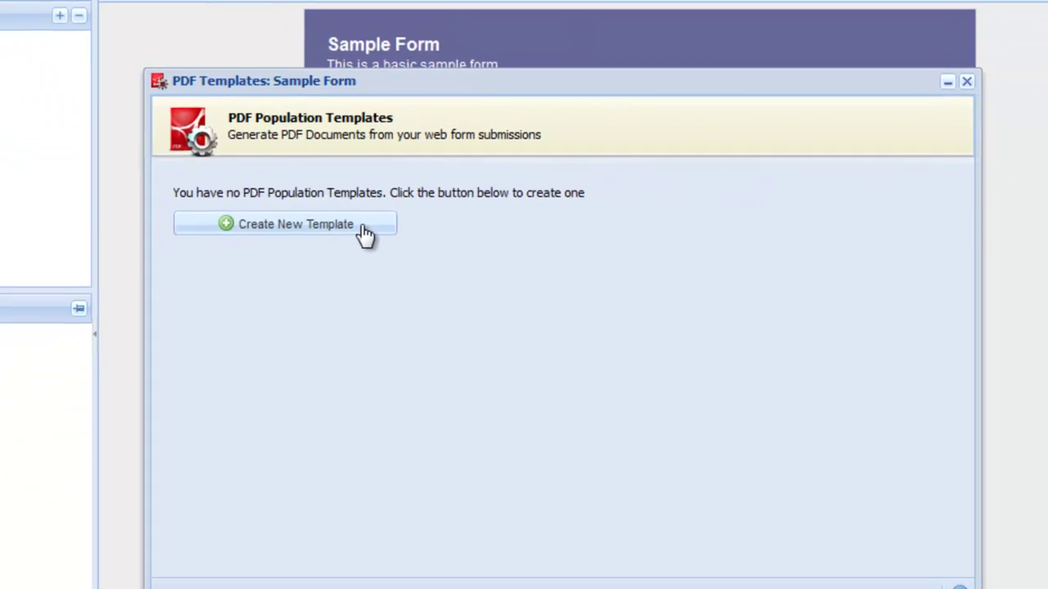
{"action": "left_click", "coordinate": [363, 232]}
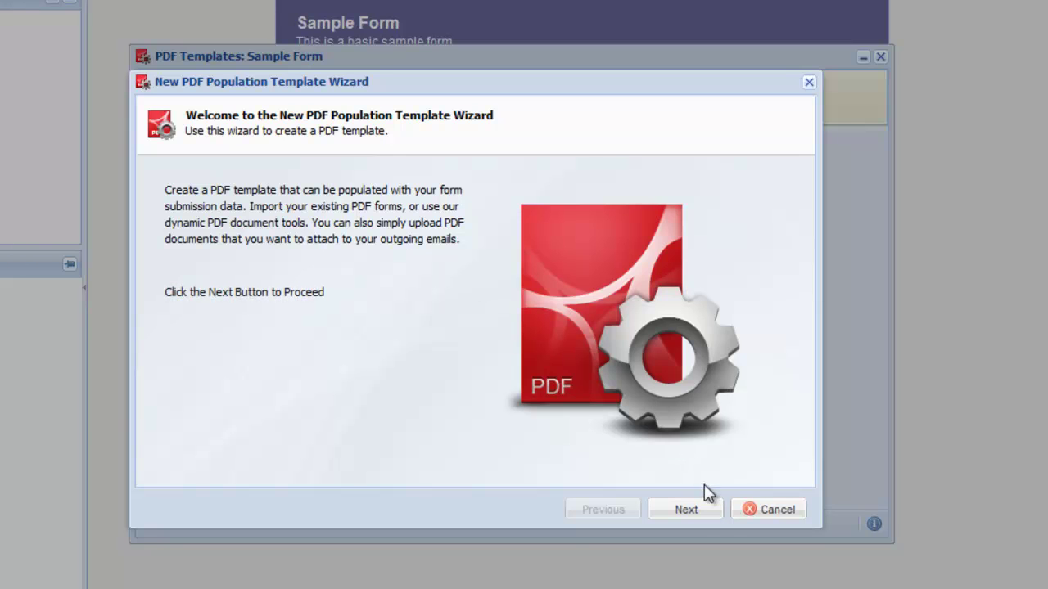
{"action": "left_click", "coordinate": [716, 510]}
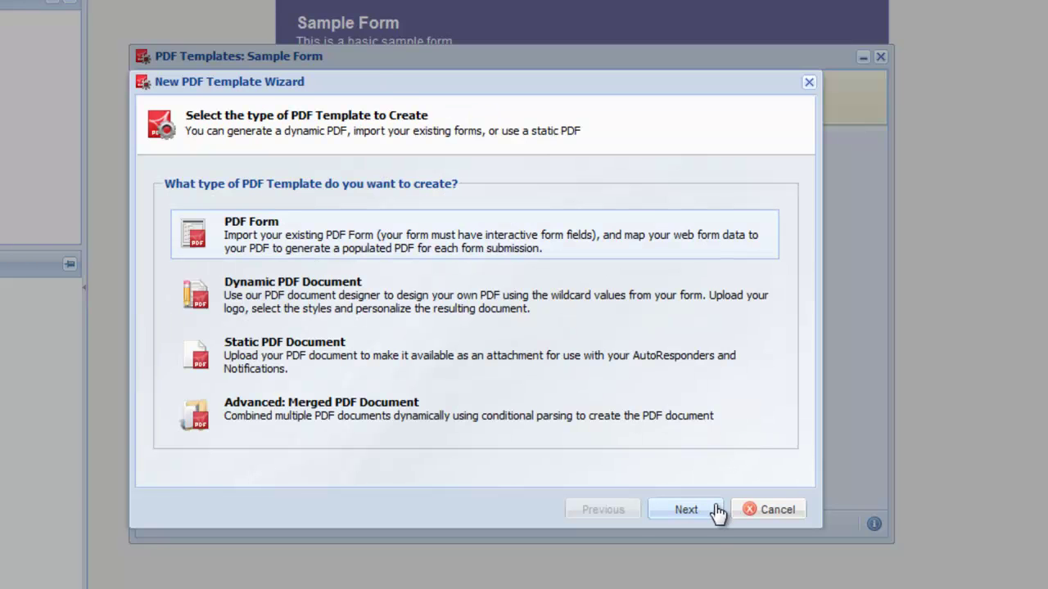
{"action": "left_click", "coordinate": [556, 313]}
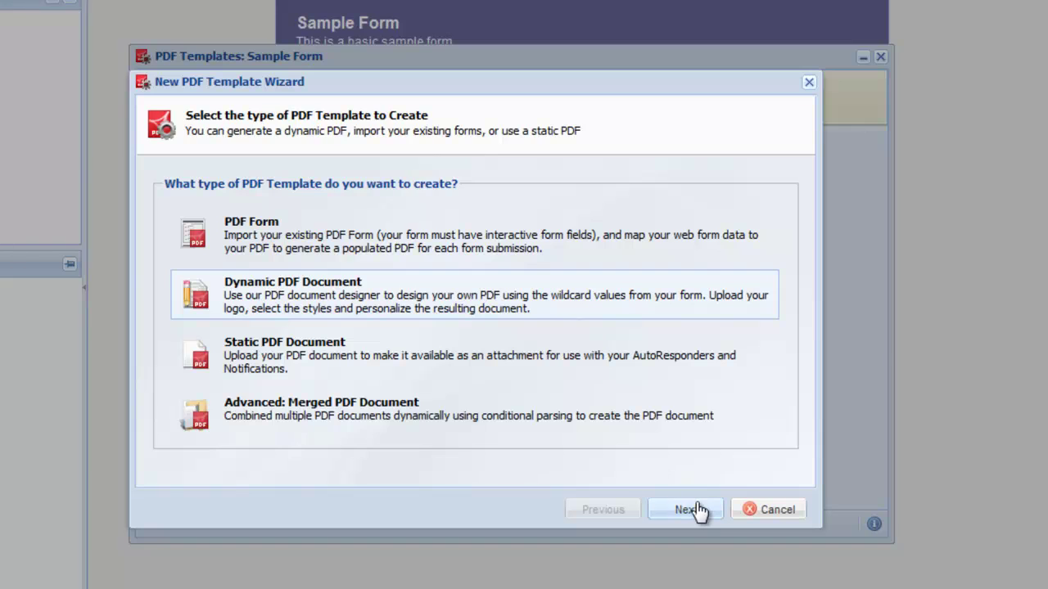
{"action": "left_click", "coordinate": [696, 510]}
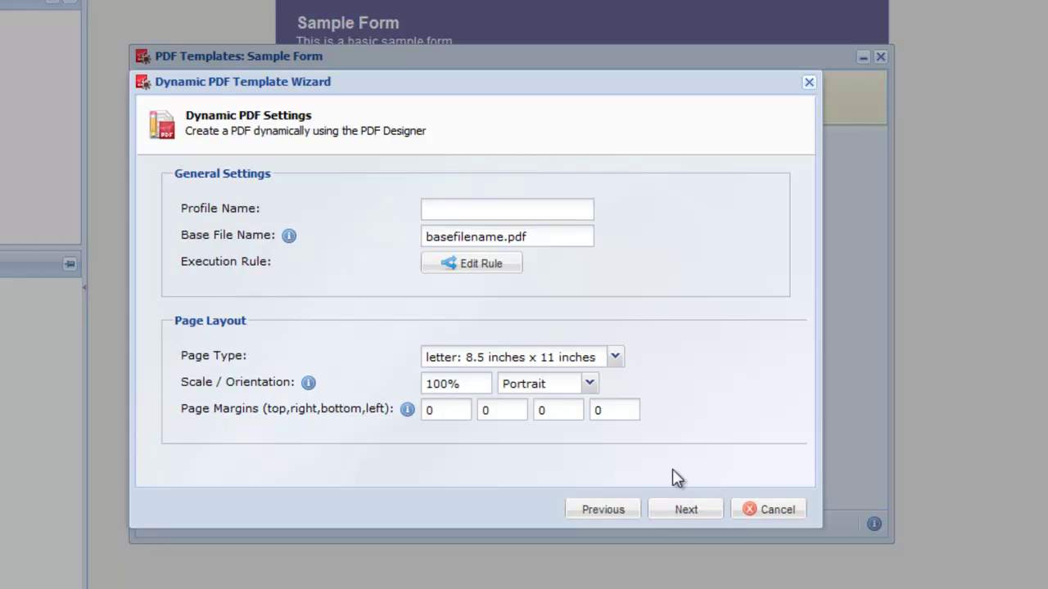
Name the dynamic PDF profile 'My Sample PDF' and continue.
{"action": "left_click", "coordinate": [553, 212]}
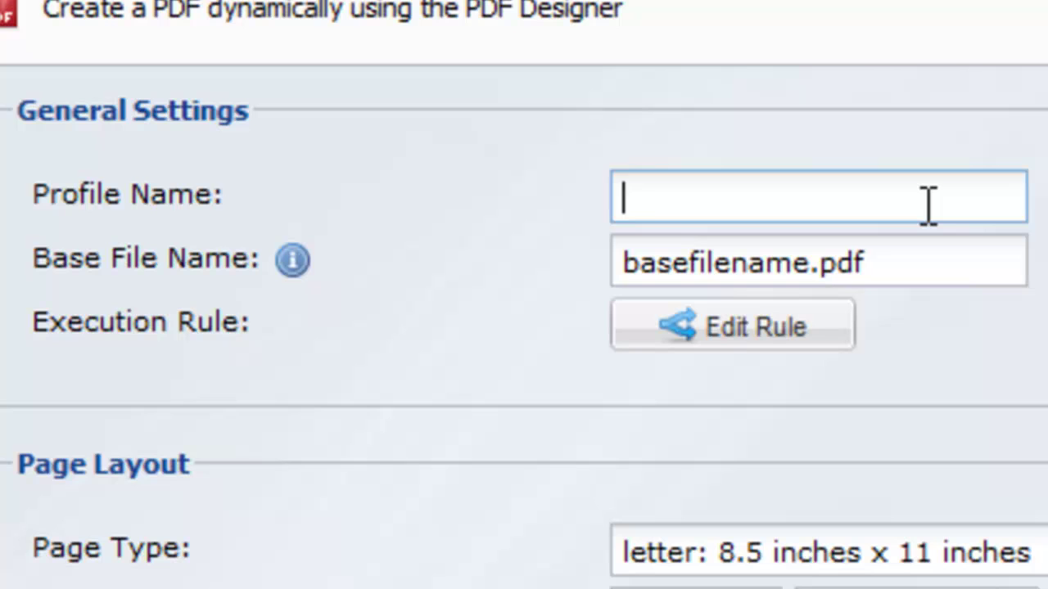
{"action": "type", "text": "My Sample PDF"}
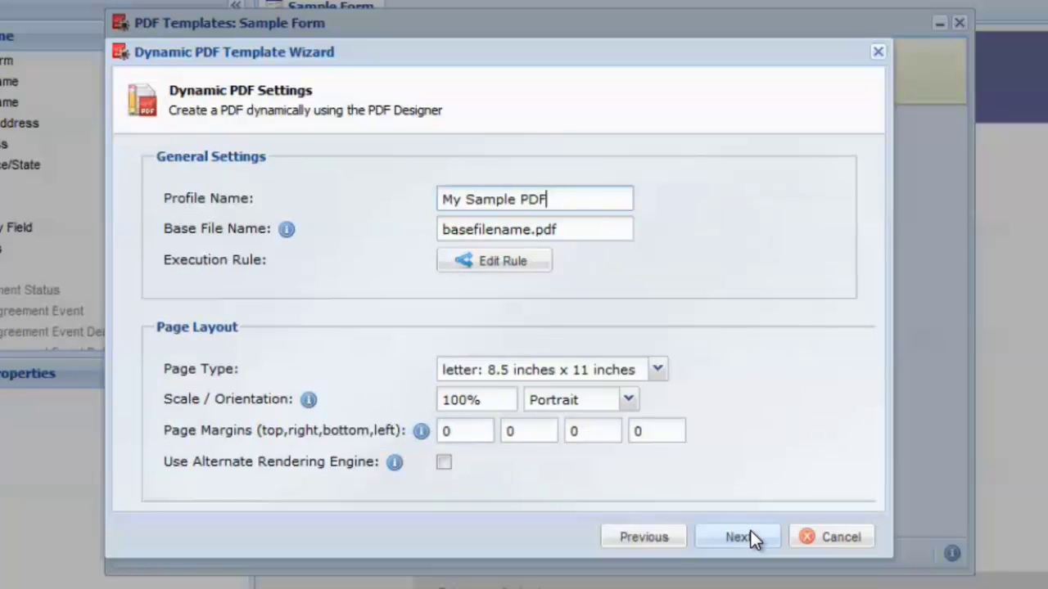
{"action": "left_click", "coordinate": [752, 534]}
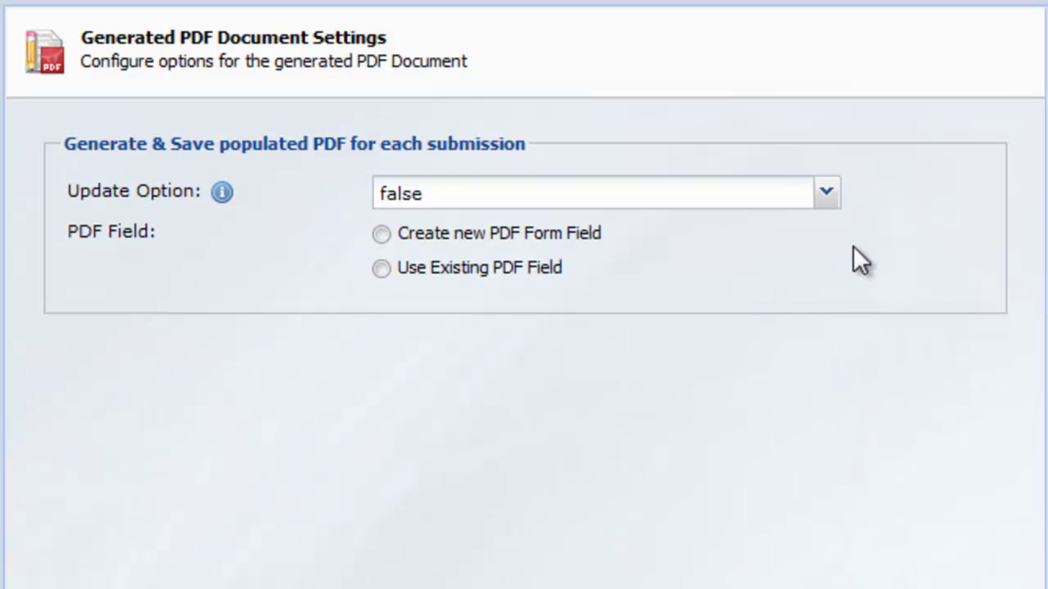
Keep Update Option false and store the PDF in a new form field named 'PDF'.
{"action": "left_click", "coordinate": [829, 197]}
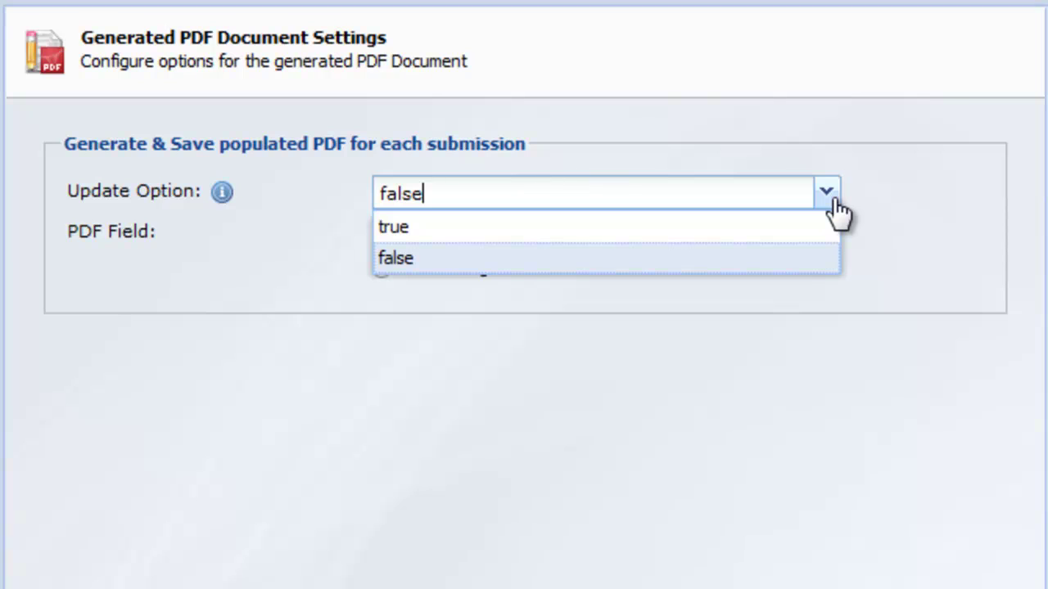
{"action": "left_click", "coordinate": [833, 205]}
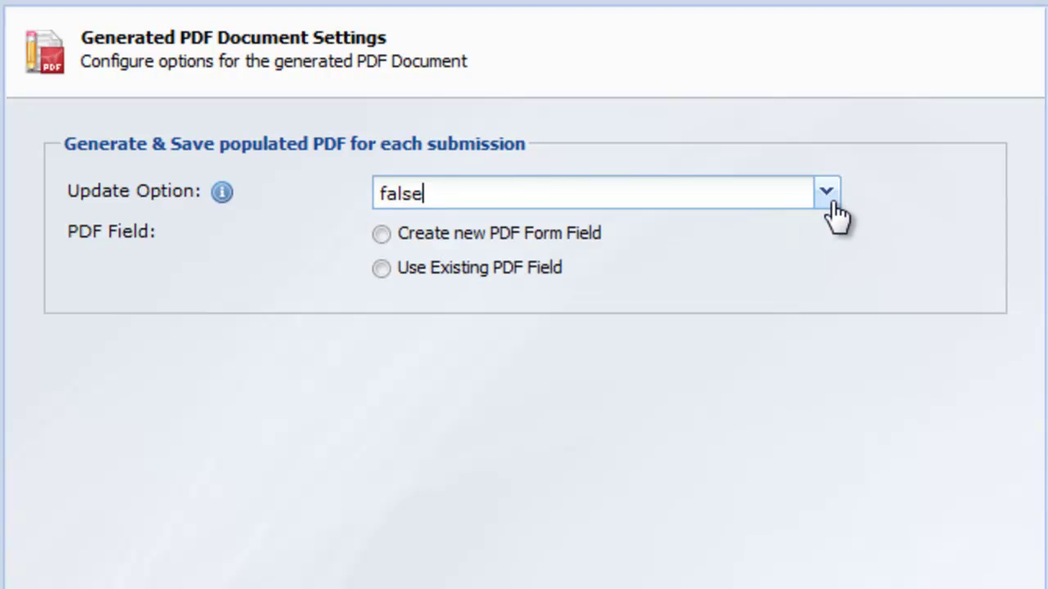
{"action": "left_click", "coordinate": [529, 237]}
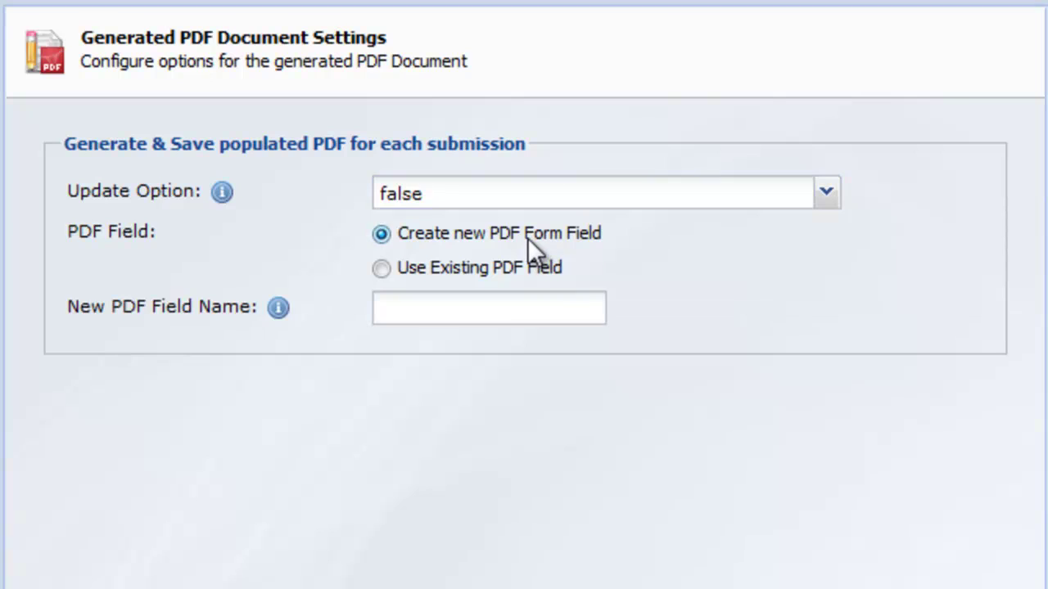
{"action": "left_click", "coordinate": [527, 307]}
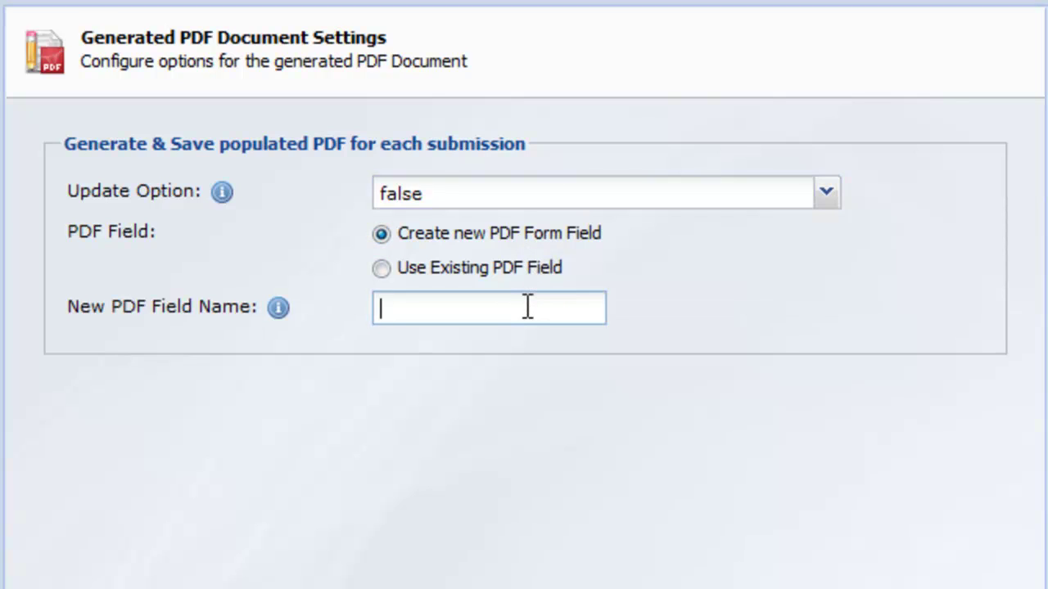
{"action": "type", "text": "PDF"}
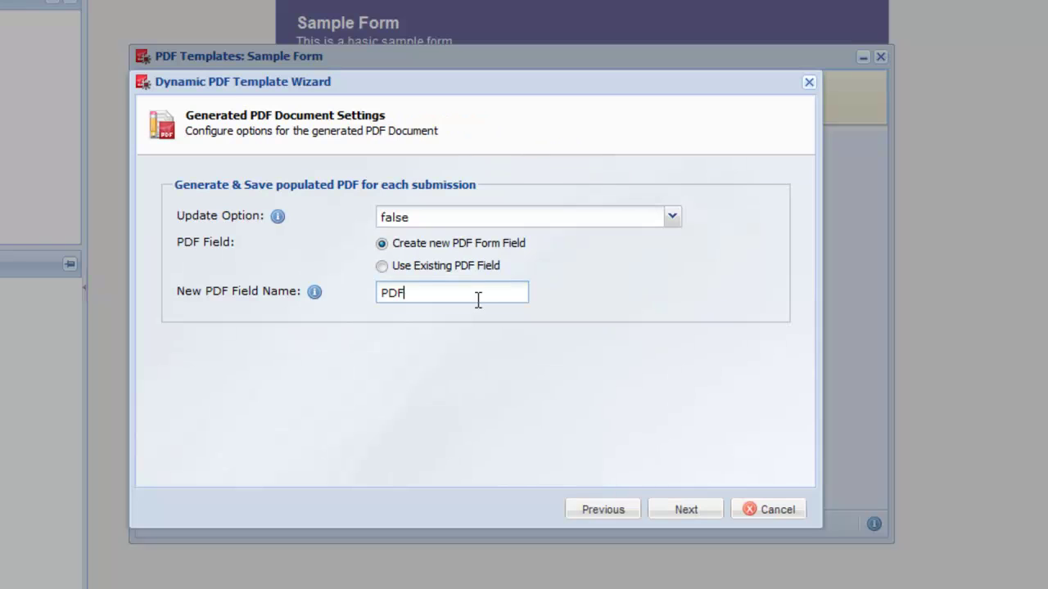
{"action": "left_click", "coordinate": [700, 510]}
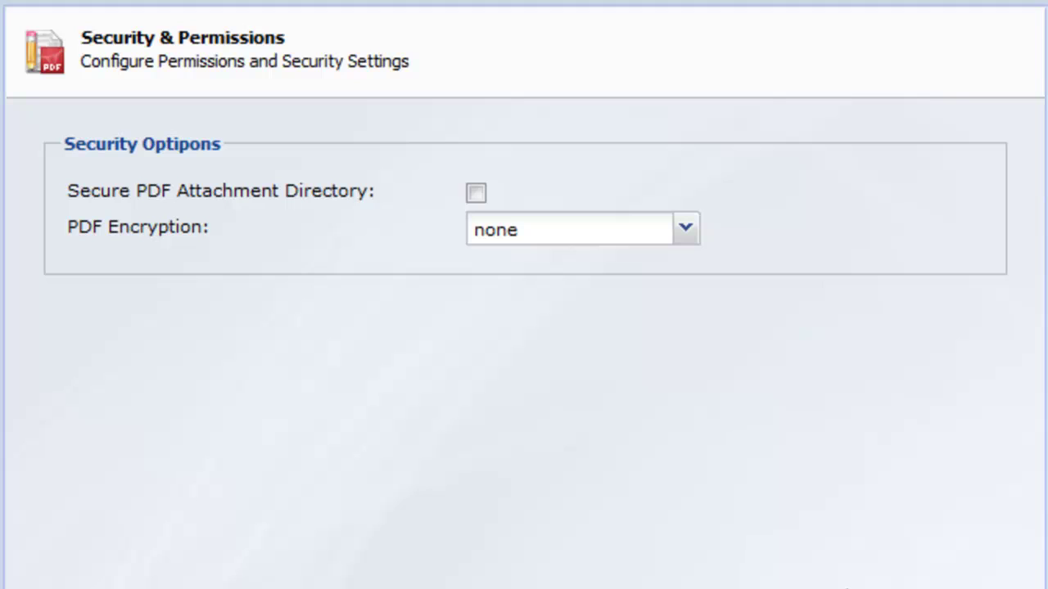
Set PDF Encryption to none and continue to the content page.
{"action": "left_click", "coordinate": [686, 230]}
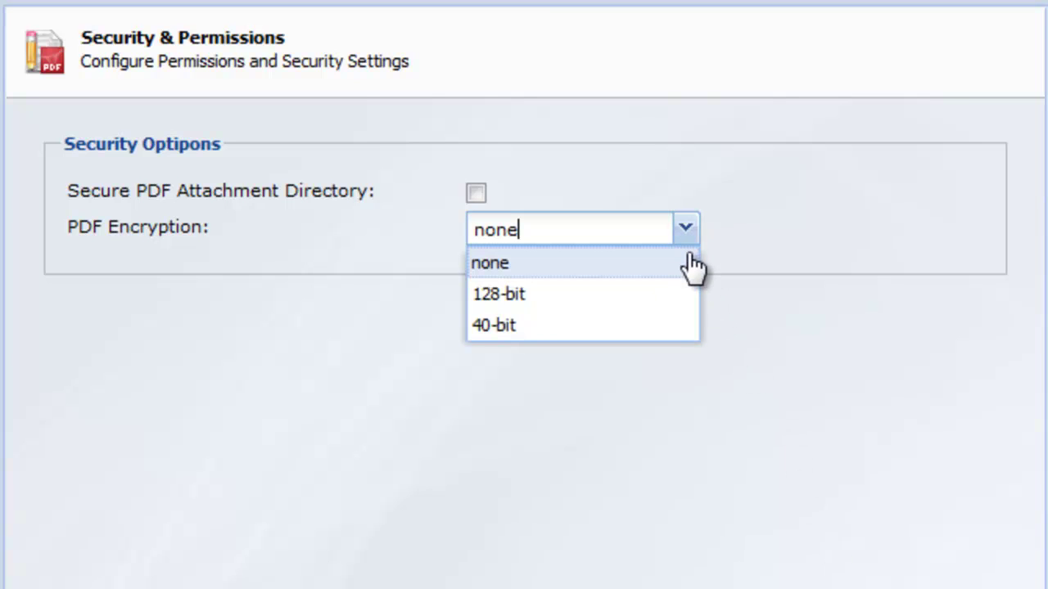
{"action": "left_click", "coordinate": [683, 291]}
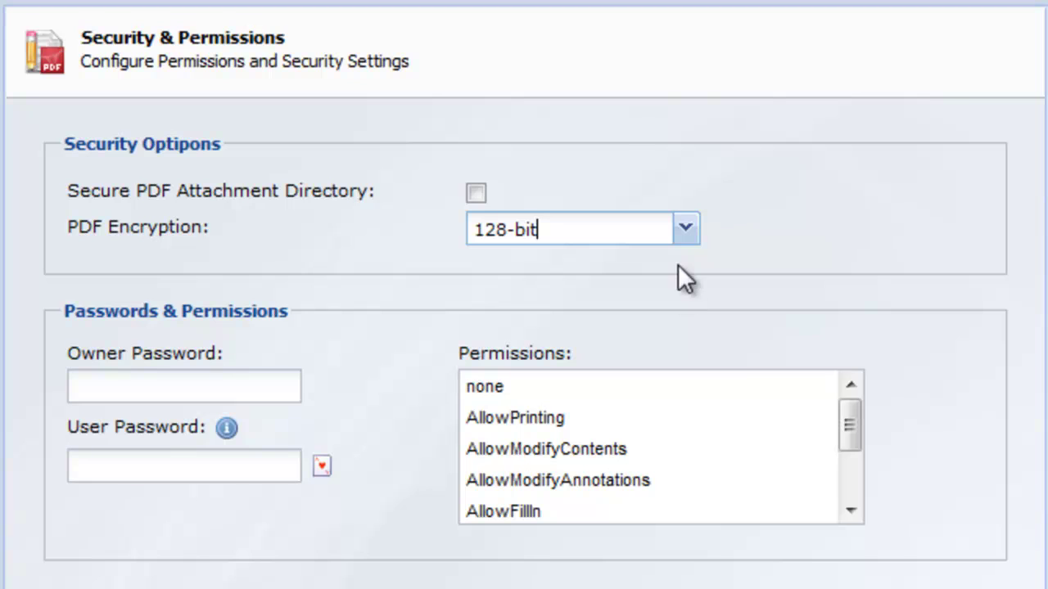
{"action": "left_click", "coordinate": [684, 238]}
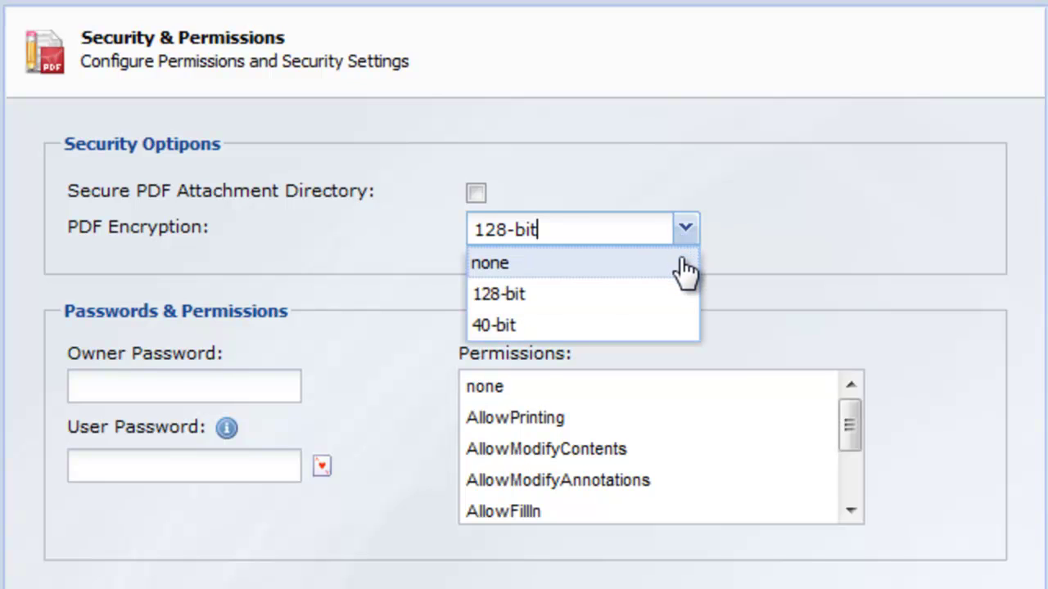
{"action": "left_click", "coordinate": [683, 263]}
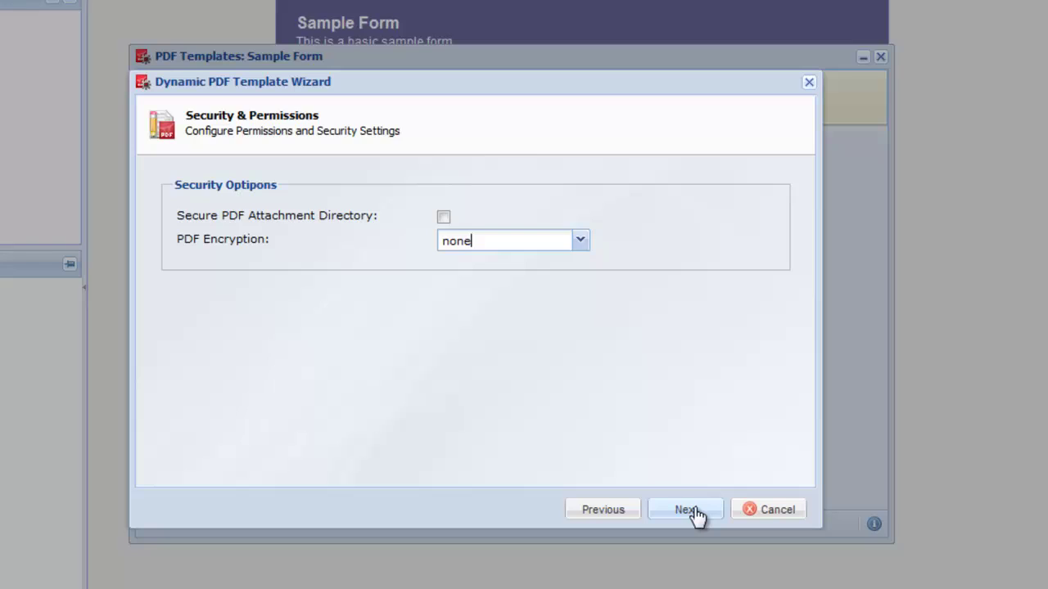
{"action": "left_click", "coordinate": [696, 513]}
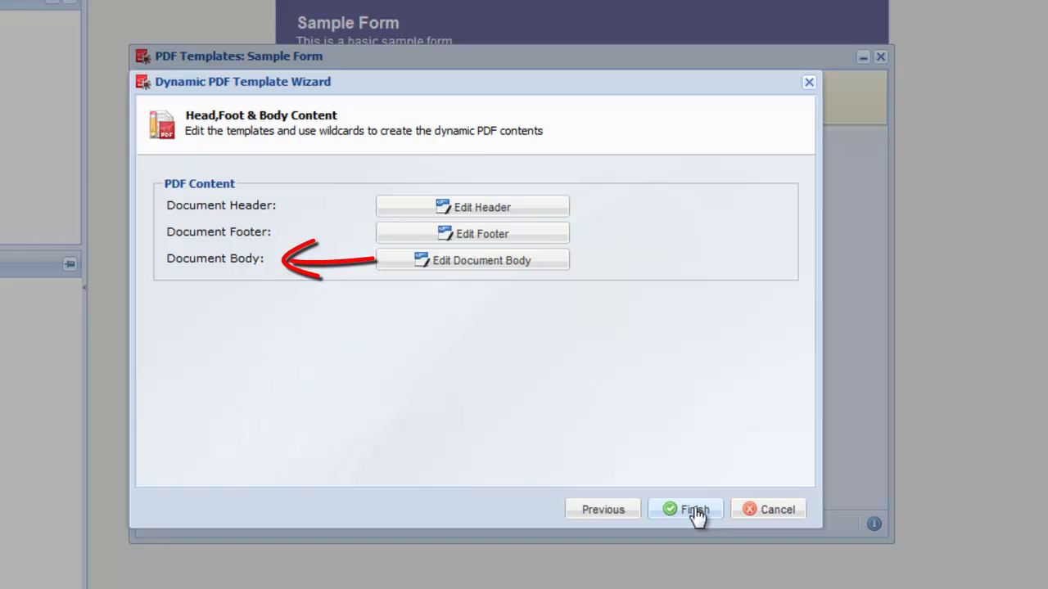
Insert all field wildcards into the document body, save it, and finish the wizard.
{"action": "left_click", "coordinate": [533, 262]}
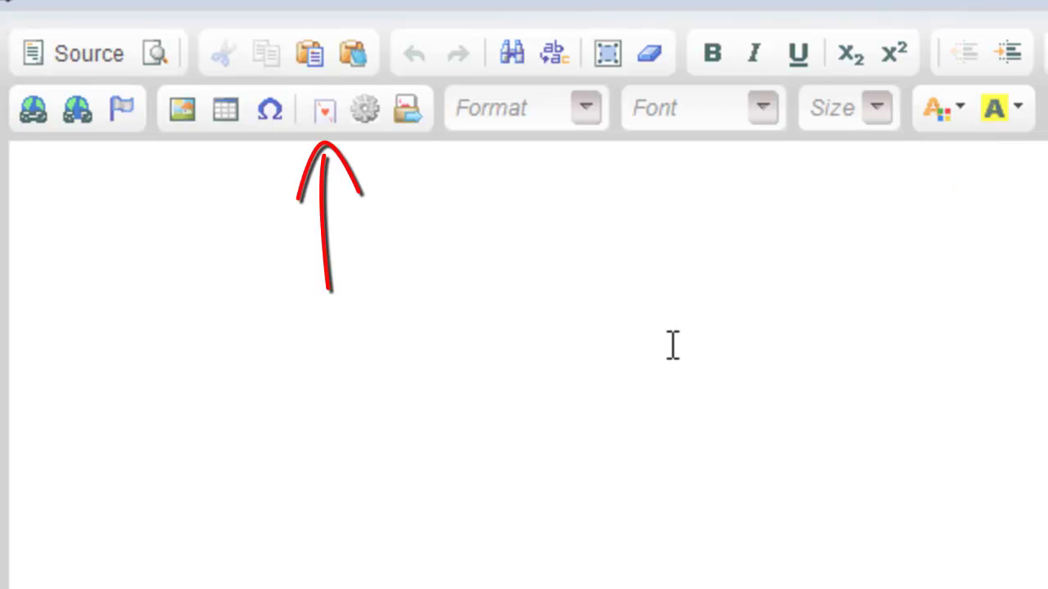
{"action": "left_click", "coordinate": [324, 122]}
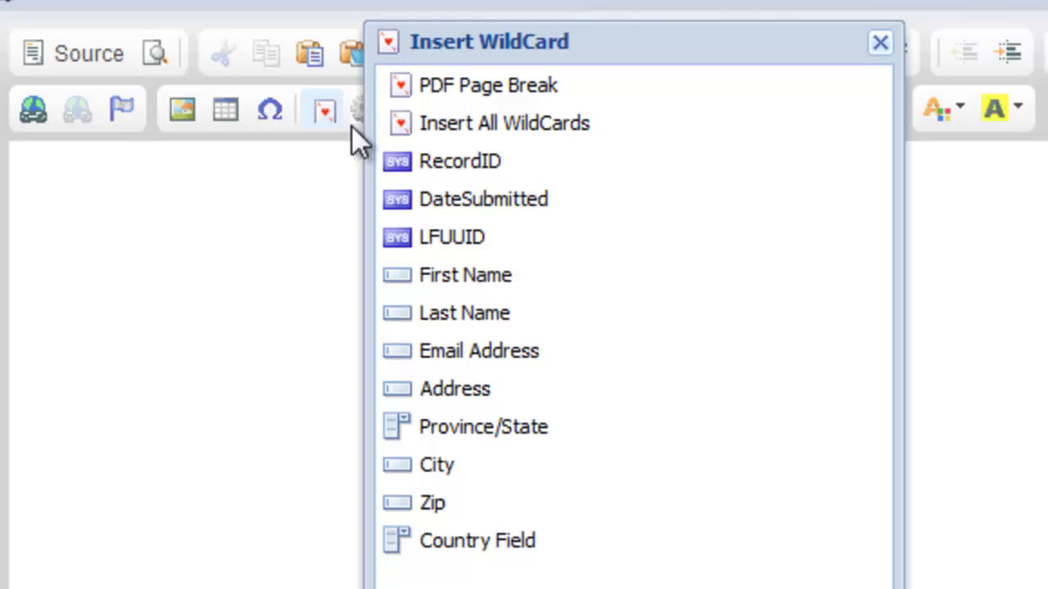
{"action": "left_click", "coordinate": [488, 126]}
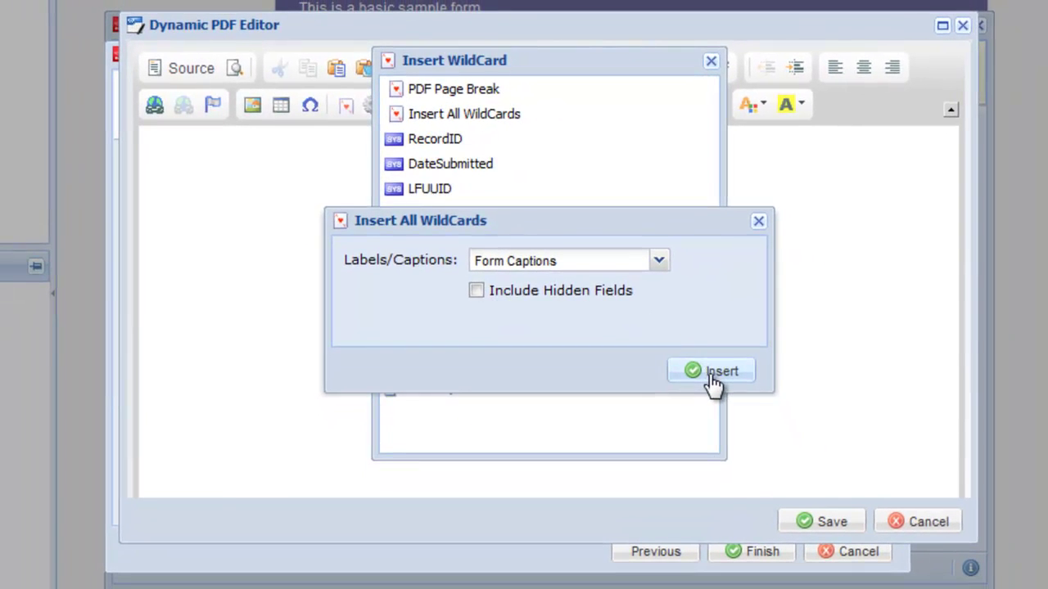
{"action": "left_click", "coordinate": [712, 375]}
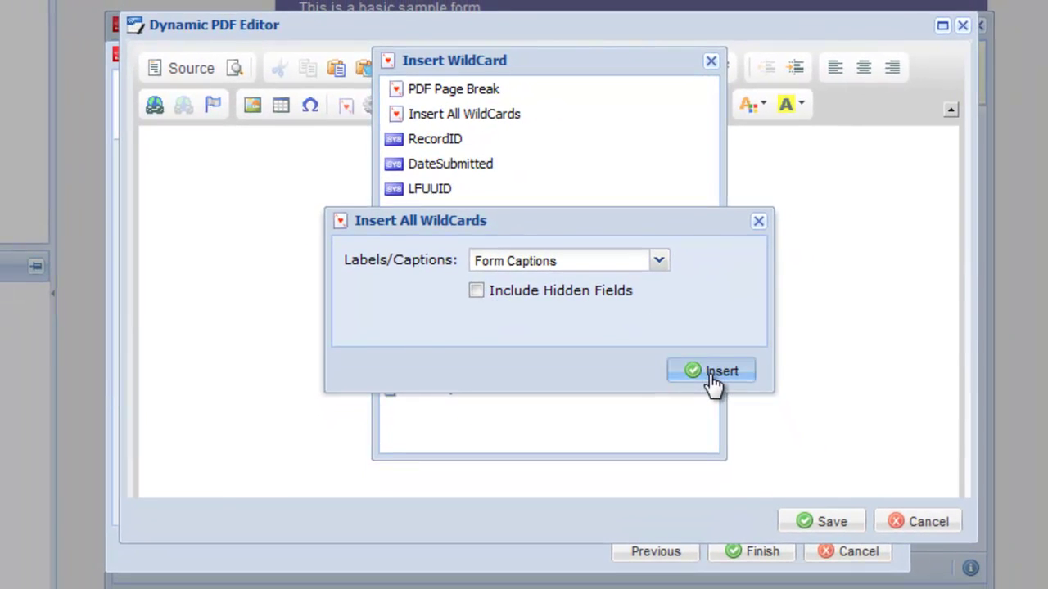
{"action": "left_click", "coordinate": [710, 63]}
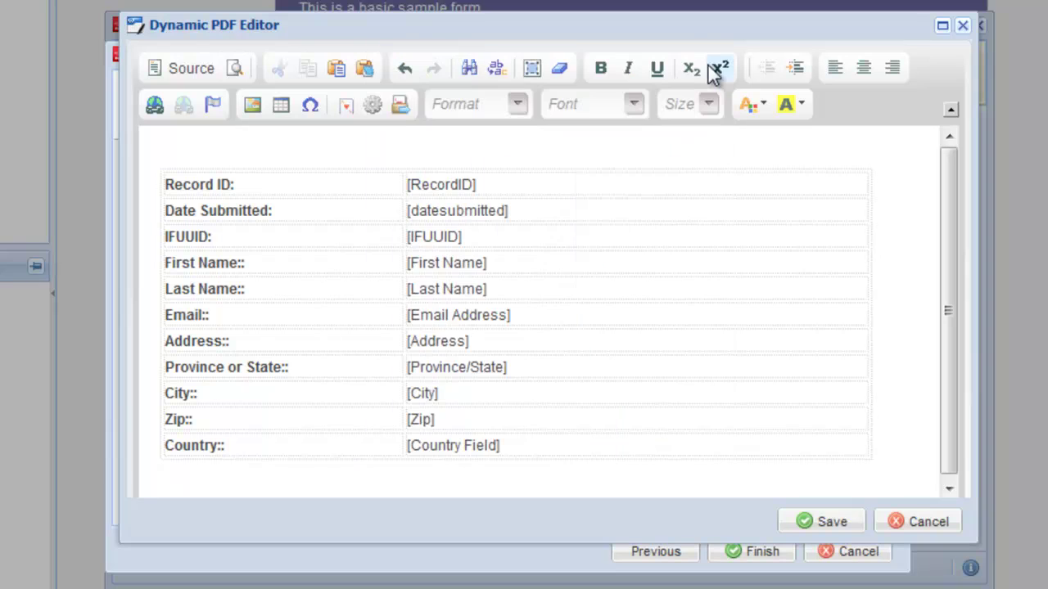
{"action": "left_click", "coordinate": [843, 523]}
{"action": "left_click", "coordinate": [779, 559]}
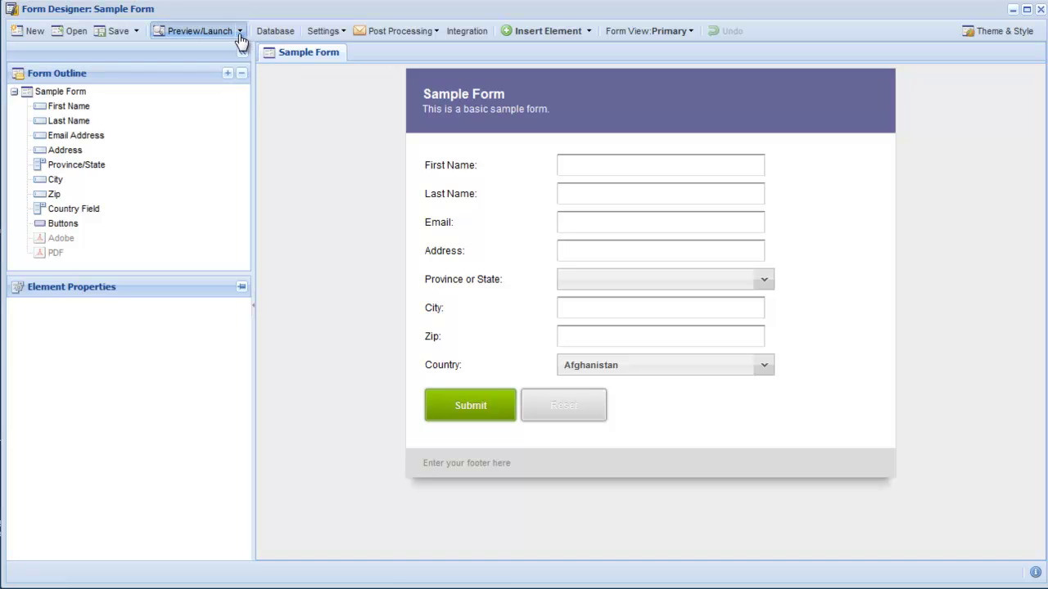
Launch the live form in a new window, submit a test entry with a sample name, and close it.
{"action": "left_click", "coordinate": [240, 36]}
{"action": "left_click", "coordinate": [239, 98]}
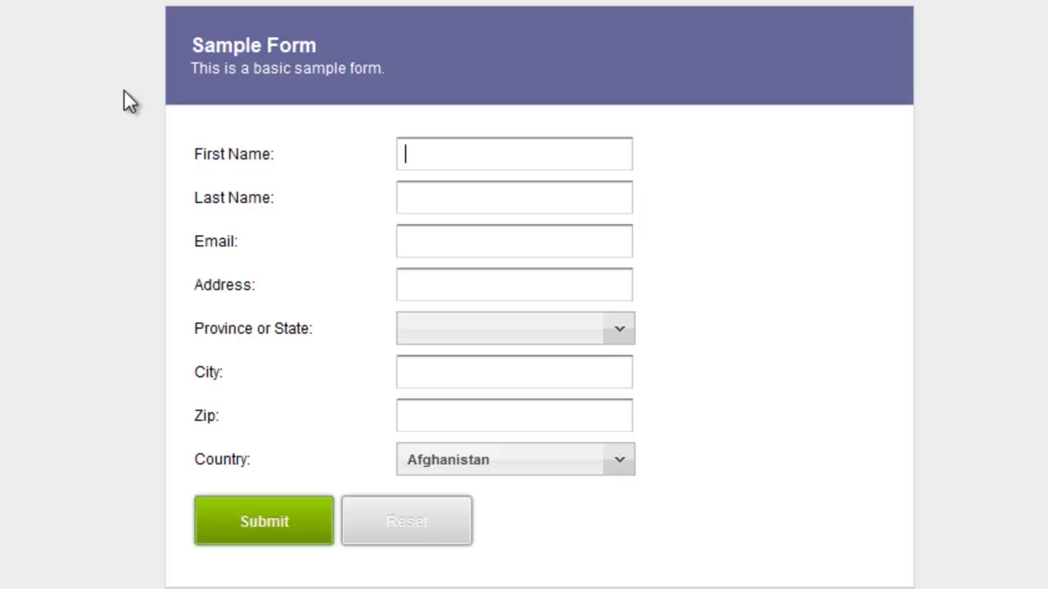
{"action": "type", "text": "Bob"}
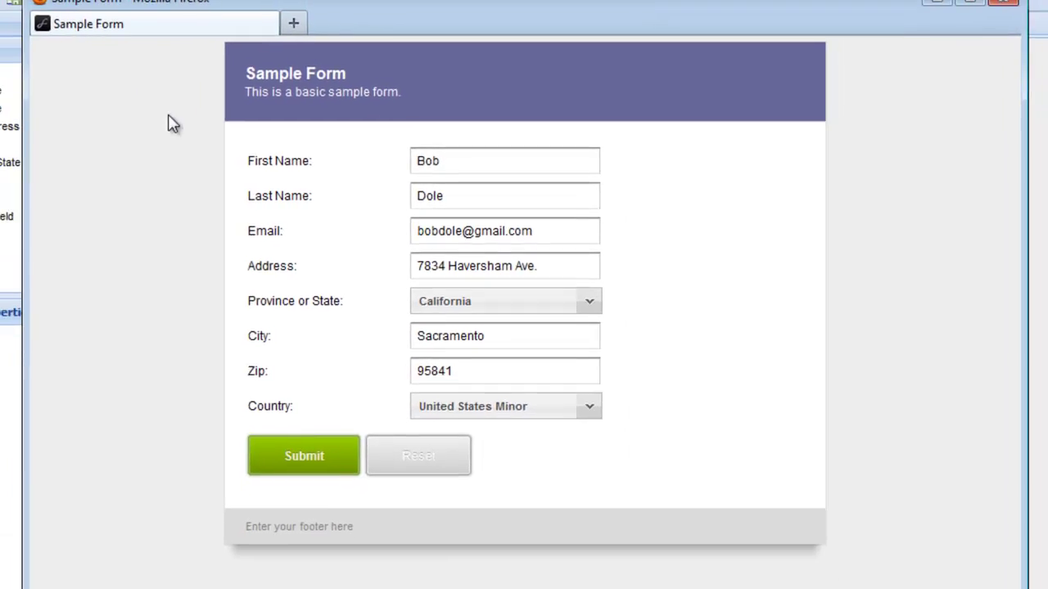
{"action": "left_click", "coordinate": [316, 451]}
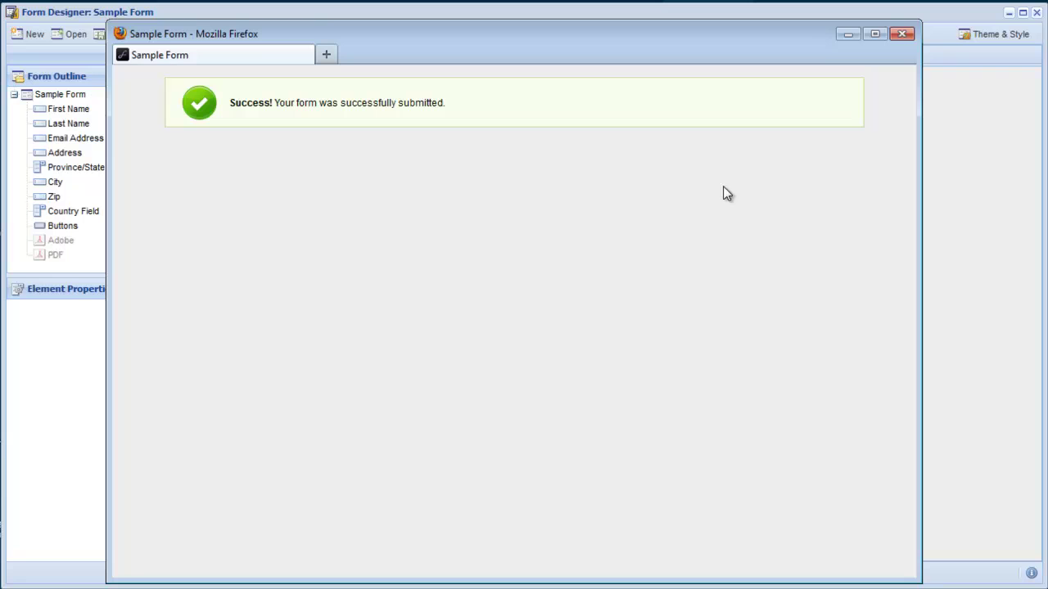
{"action": "left_click", "coordinate": [900, 35]}
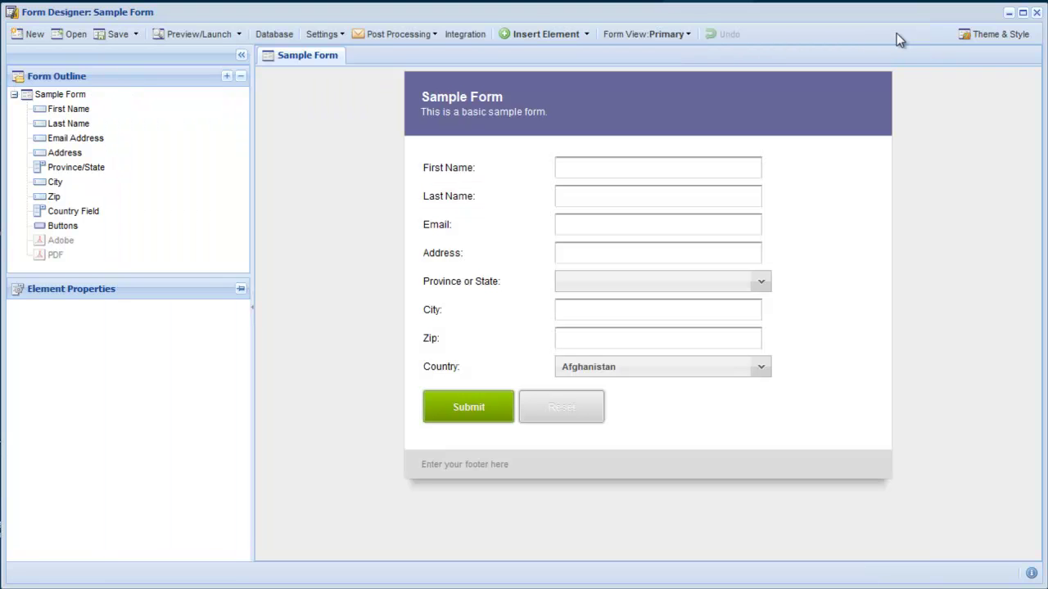
Open record 51 in the Database and view its generated PDF in Adobe Reader.
{"action": "left_click", "coordinate": [279, 36]}
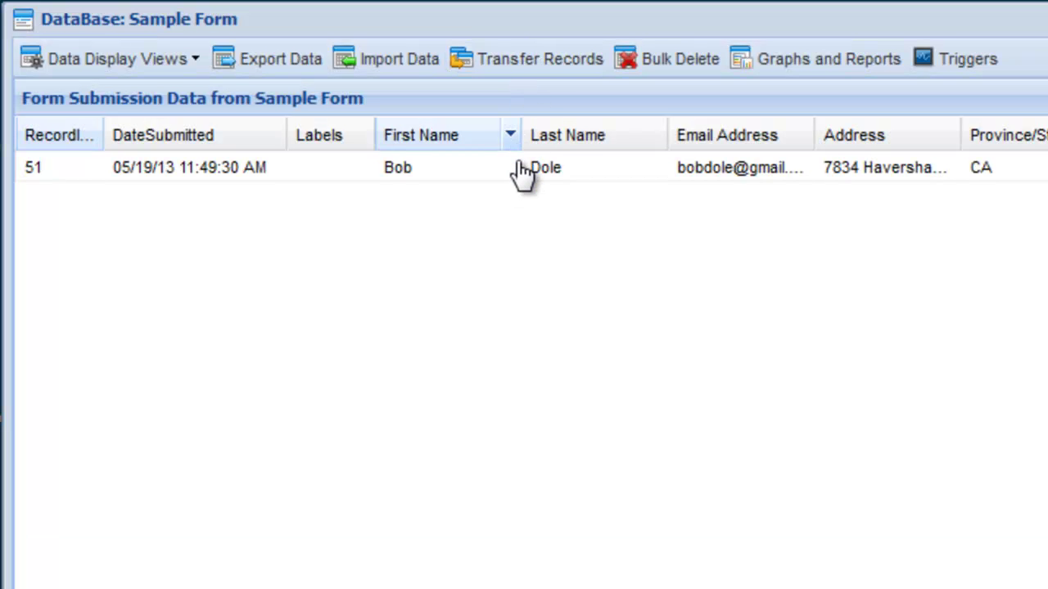
{"action": "double_click", "coordinate": [515, 168]}
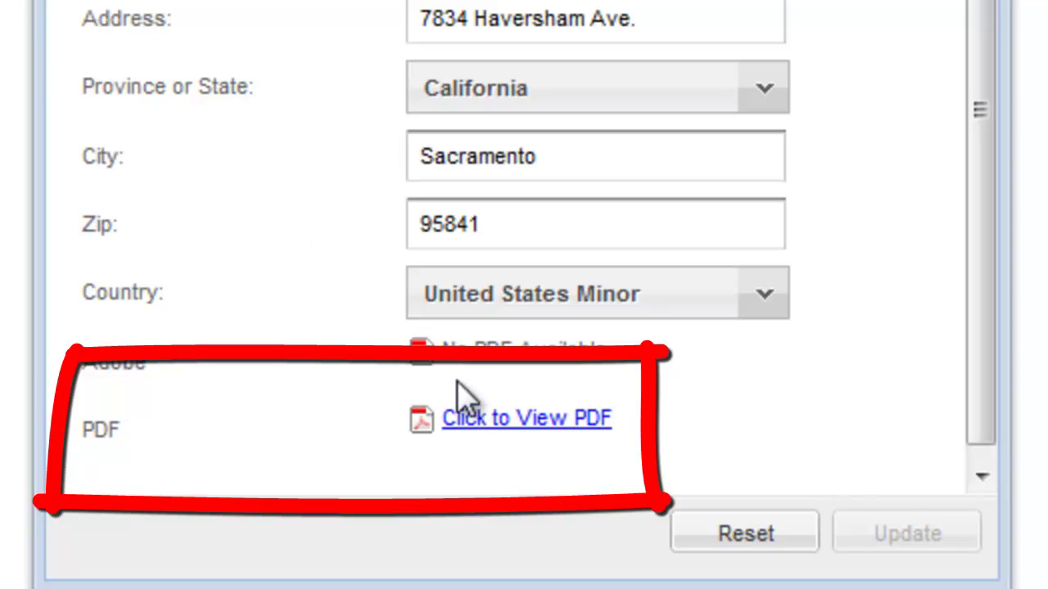
{"action": "left_click", "coordinate": [511, 432]}
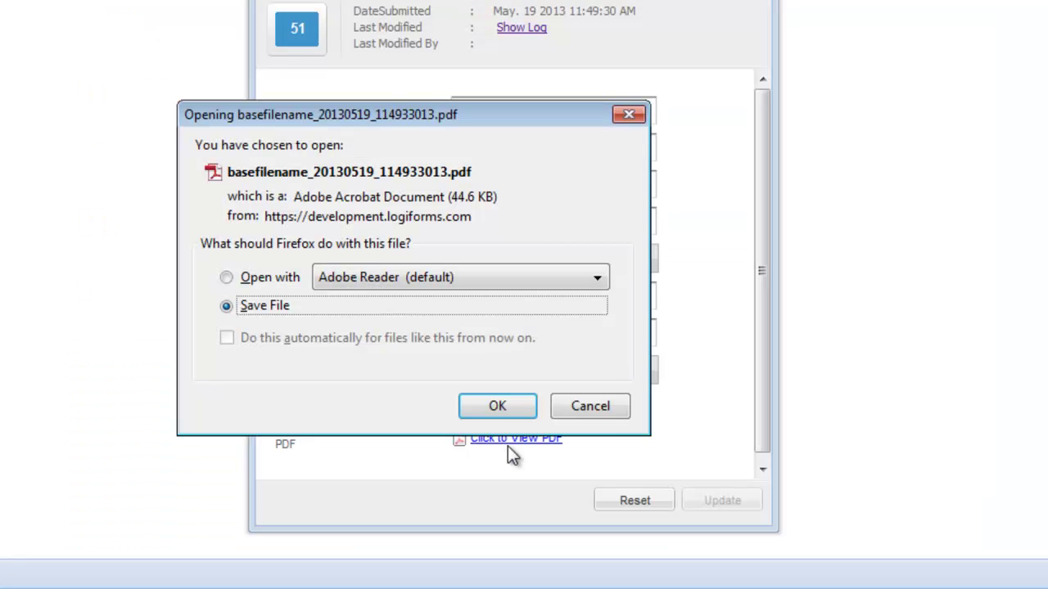
{"action": "left_click", "coordinate": [277, 279]}
{"action": "left_click", "coordinate": [562, 455]}
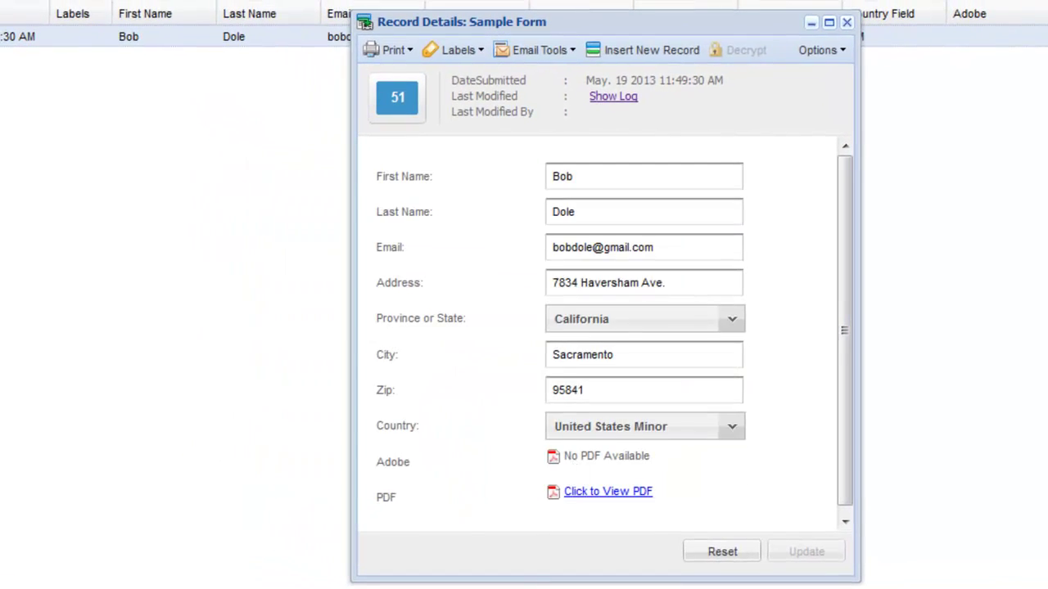